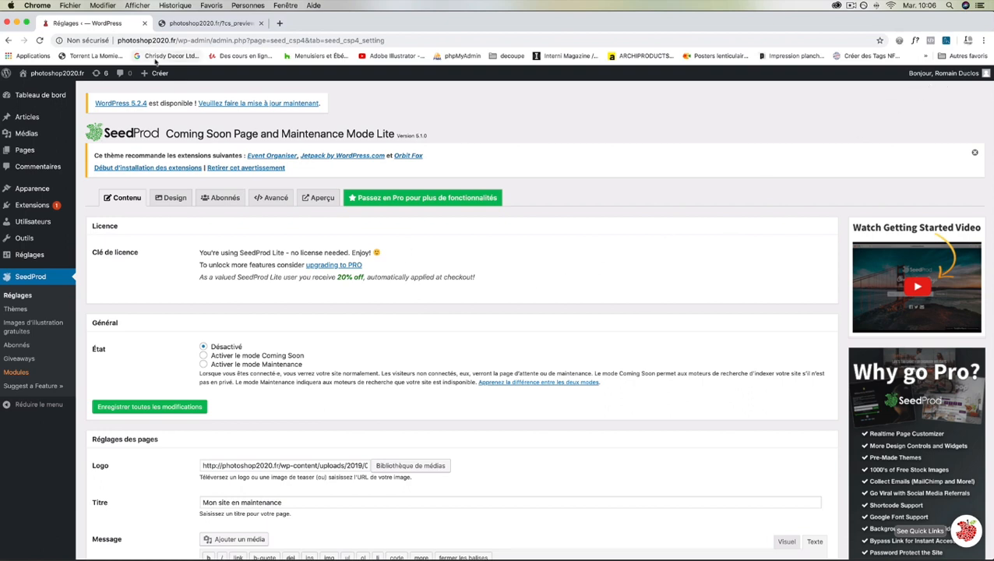
# Step: Set the site's state to the Coming Soon mode in the plugin's general settings
pyautogui.moveTo(117, 40); pyautogui.dragTo(176, 39)
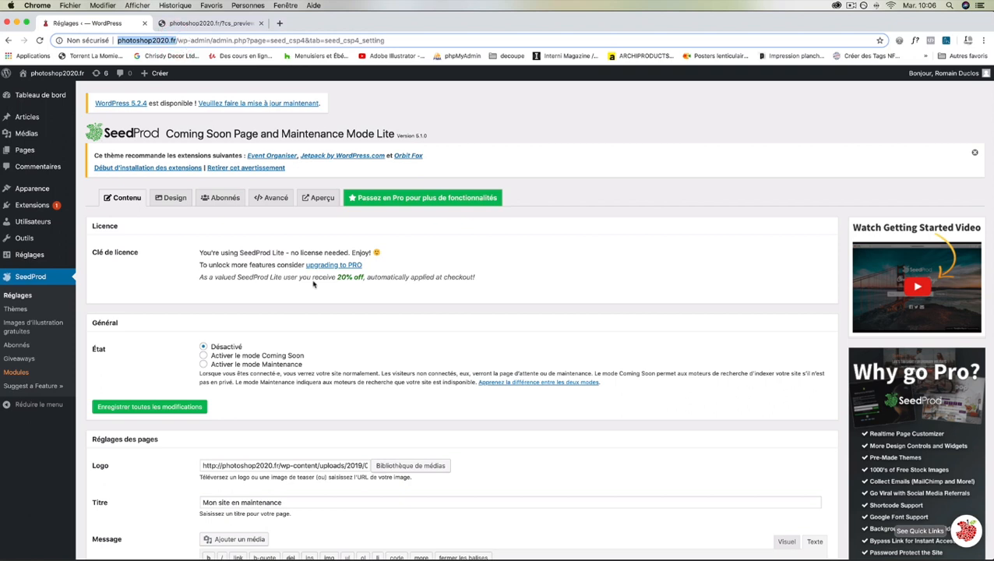
pyautogui.click(262, 356)
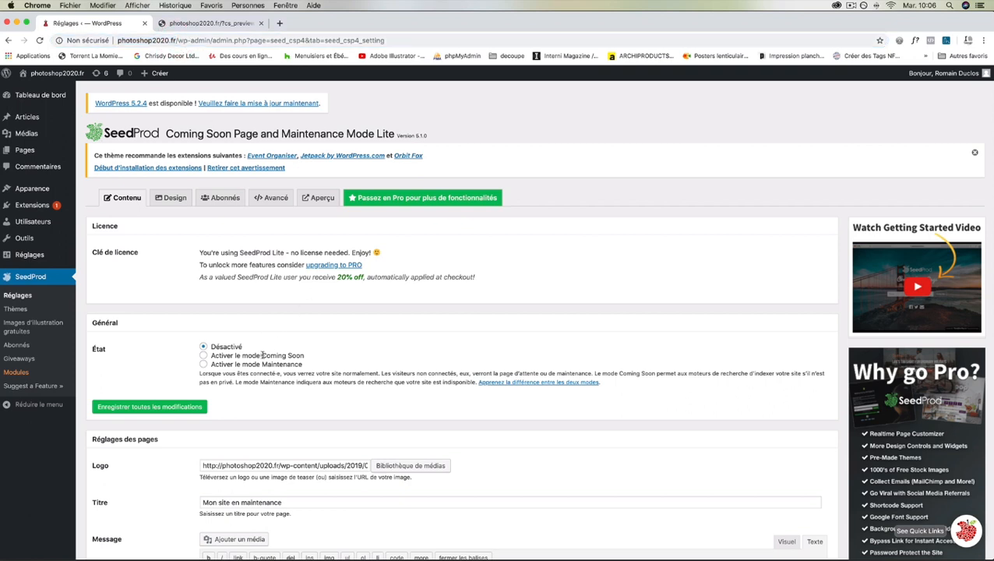
pyautogui.click(204, 355)
# Step: Set the page logo to the "Mon Grenier Vintage" image from the media library
pyautogui.scroll(-3, 438, 372)
pyautogui.click(401, 347)
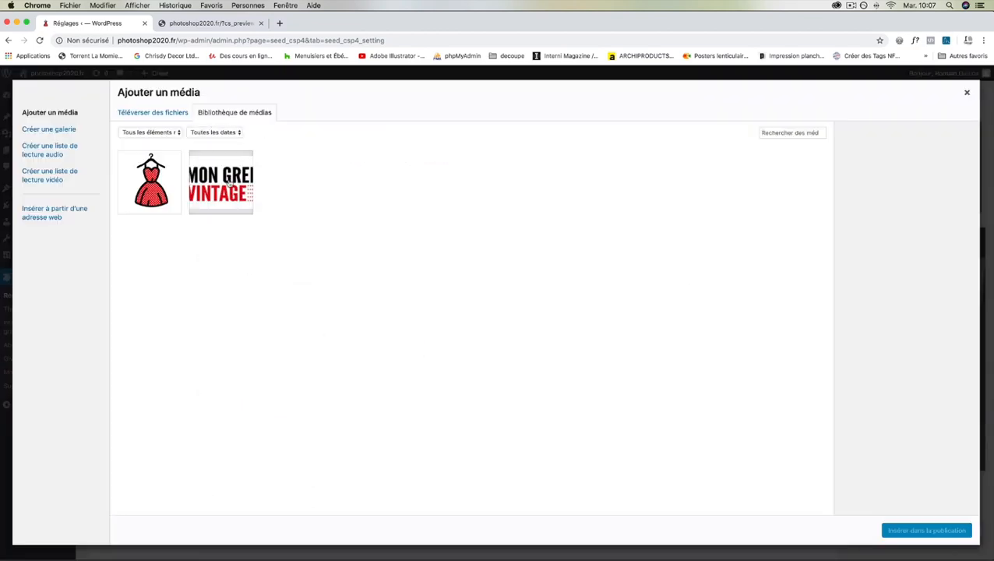
pyautogui.click(226, 180)
pyautogui.click(910, 532)
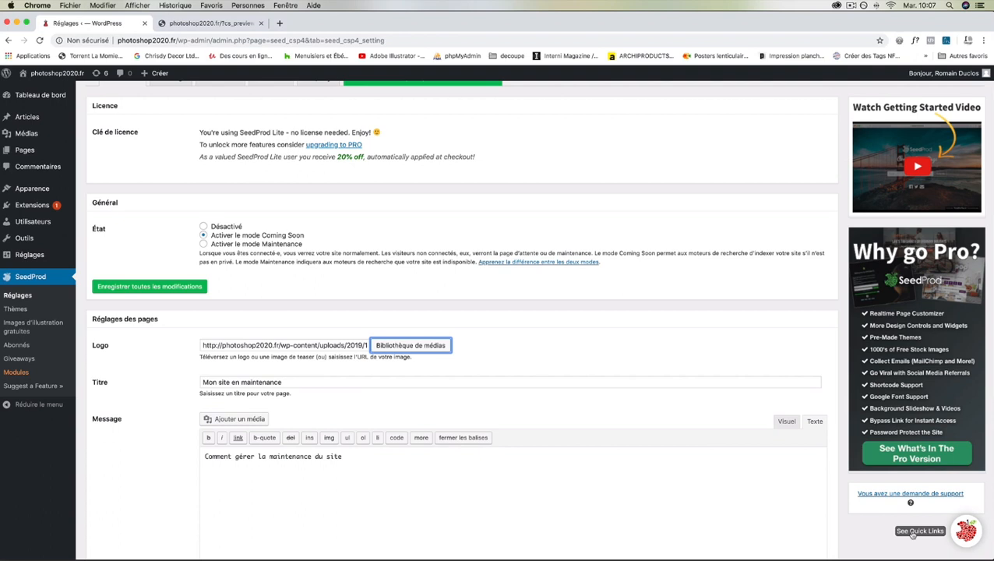
# Step: Replace the page title with "Mon Grenier Vintage arrive bientôt"
pyautogui.moveTo(283, 382); pyautogui.dragTo(190, 383)
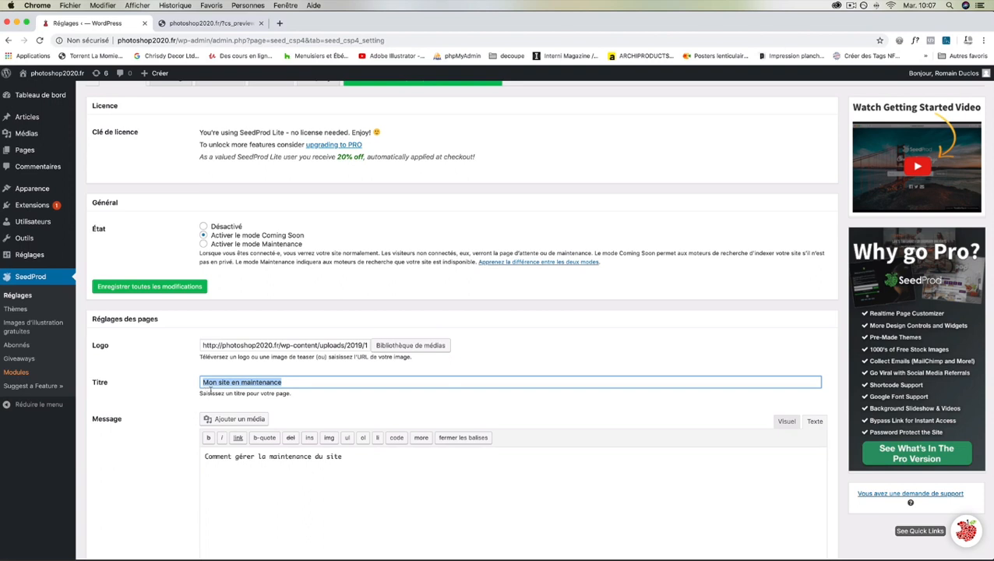
pyautogui.press('shift')
pyautogui.write('Mon G')
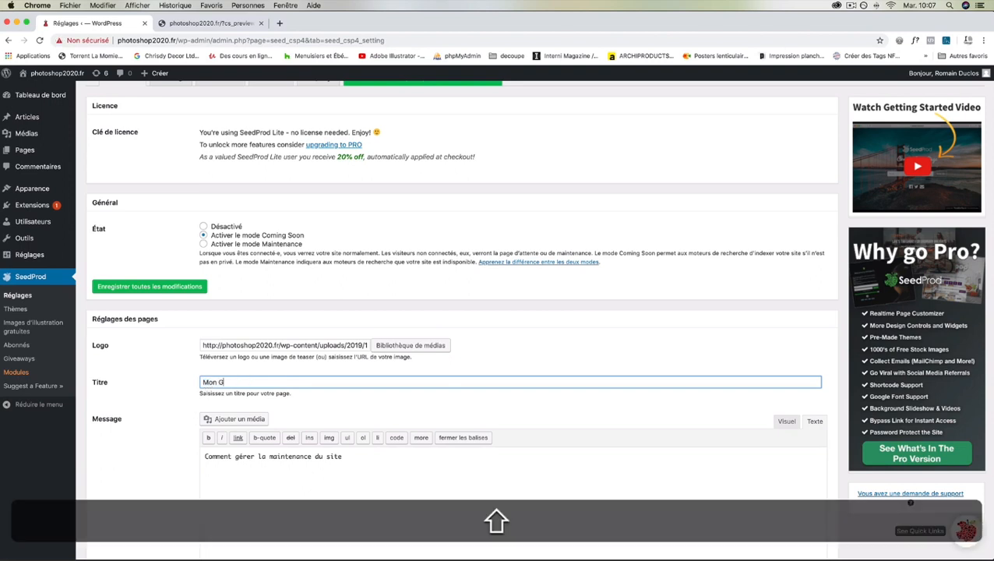
pyautogui.write('renier Vintage am')
pyautogui.write('ve bie')
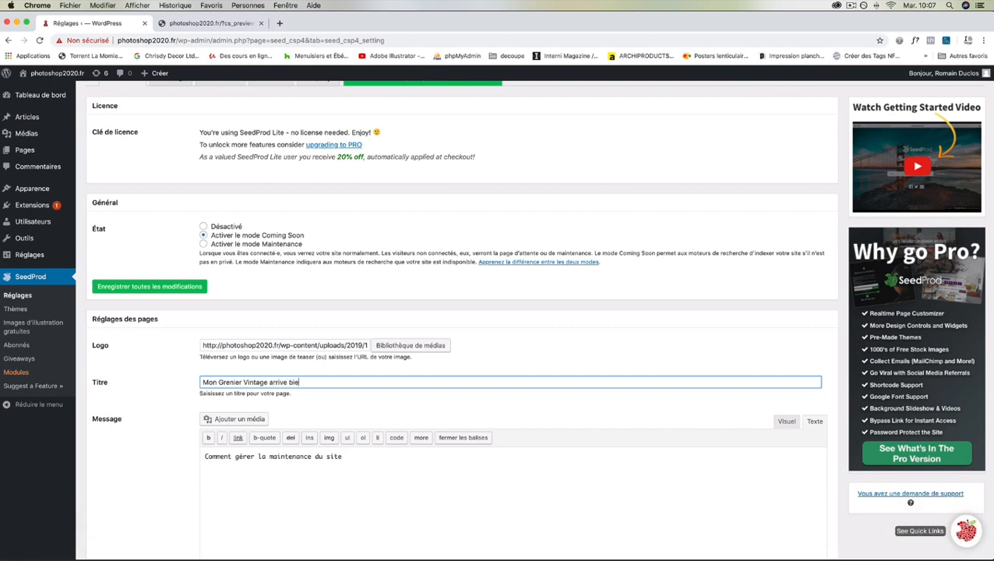
pyautogui.write('ntôt')
# Step: Replace the page message with "Nous sommes heureux de vous présenter notre site rapidement"
pyautogui.scroll(-2, 258, 463)
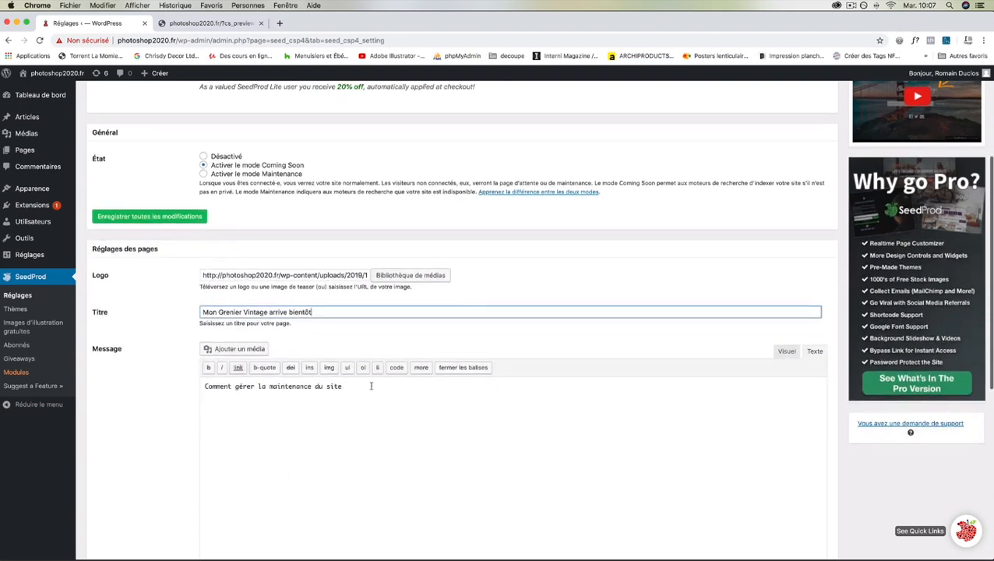
pyautogui.moveTo(371, 385); pyautogui.dragTo(211, 381)
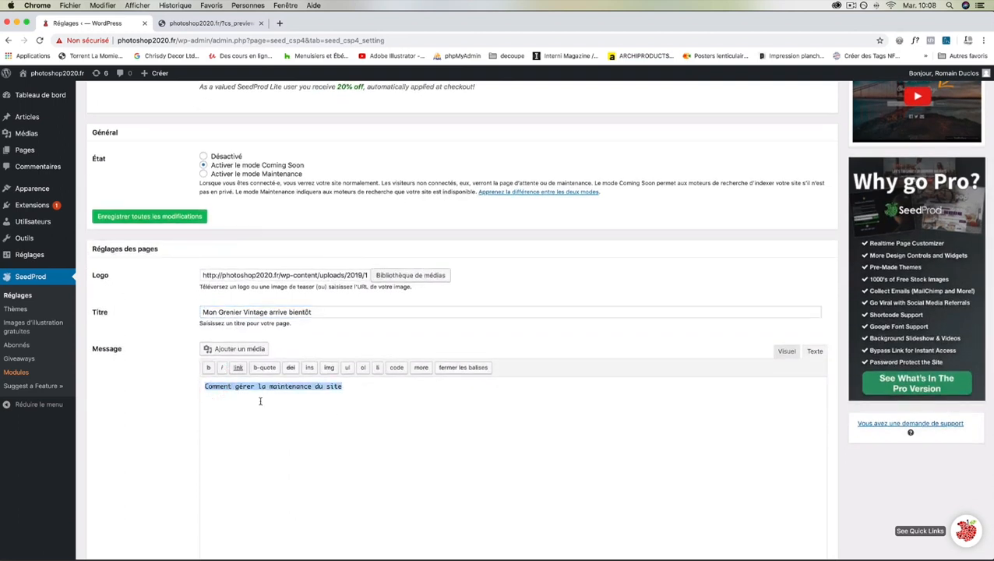
pyautogui.write('Nous omm')
pyautogui.press('BackSpace')
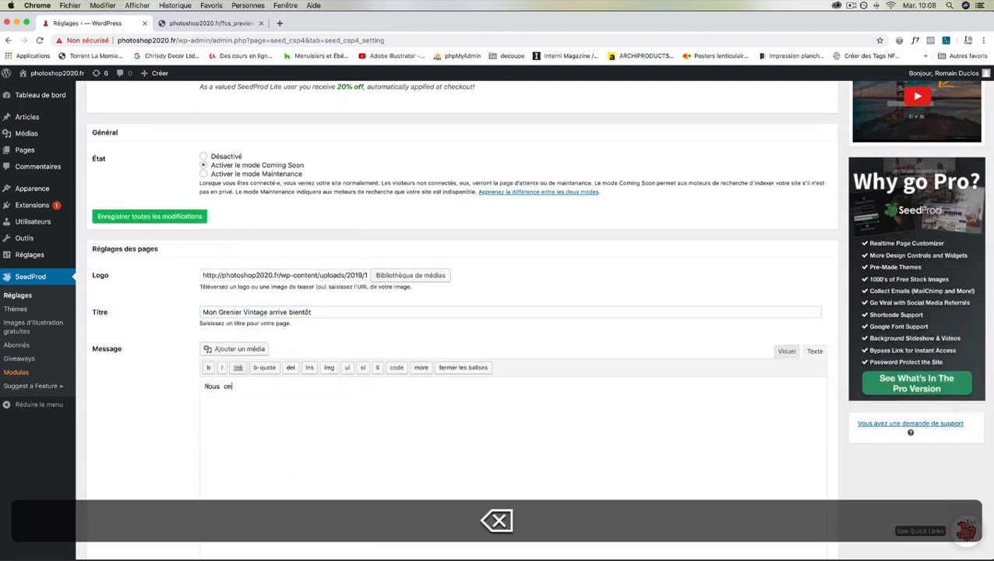
pyautogui.press('BackSpace')
pyautogui.press('BackSpace')
pyautogui.write('sommes heureu')
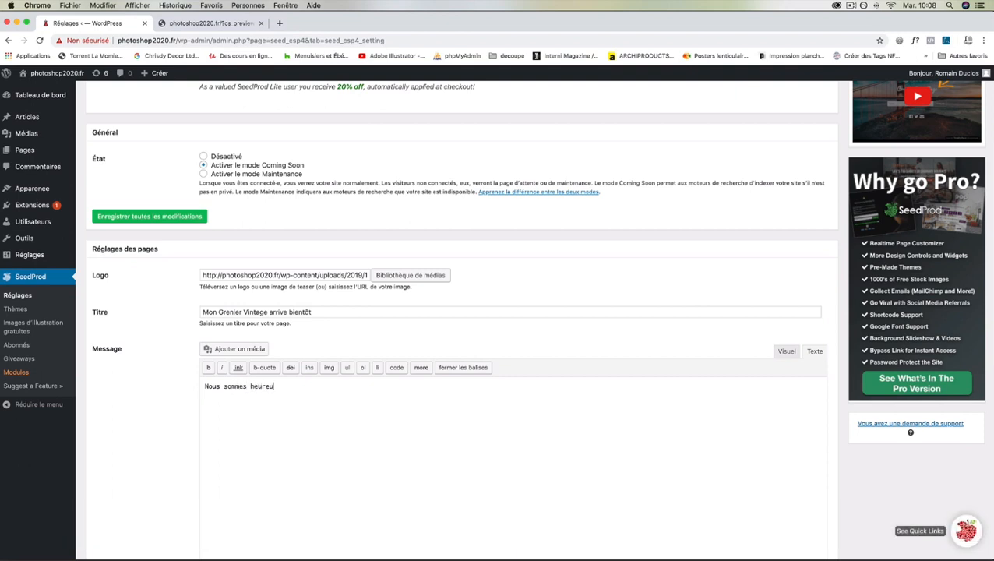
pyautogui.write('x de vous présenter notre s')
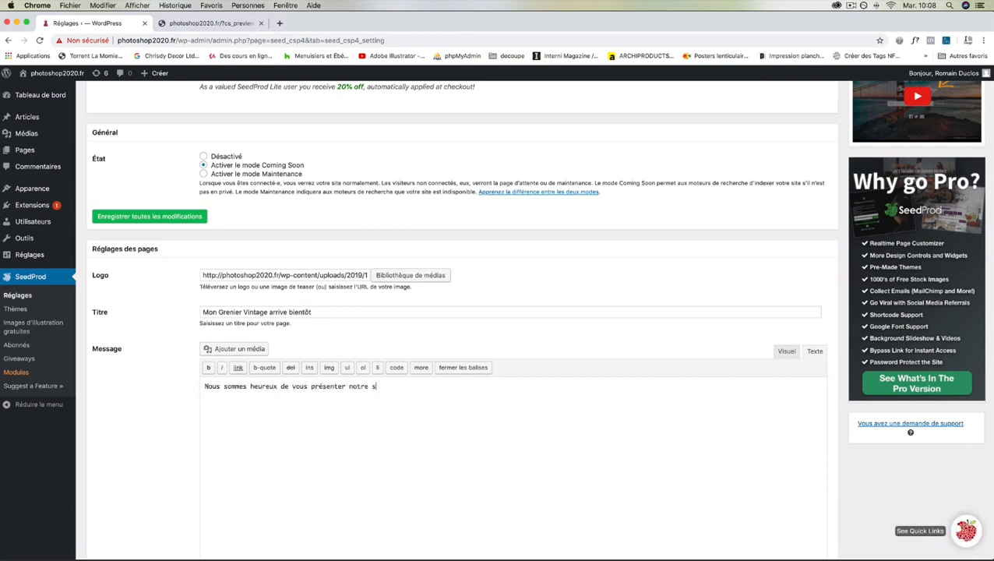
pyautogui.write('ite rapidement')
# Step: Enter "Mon Grenier Vintage" as the SEO meta title and "vetement, occassion" as the SEO meta description
pyautogui.scroll(-5, 198, 166)
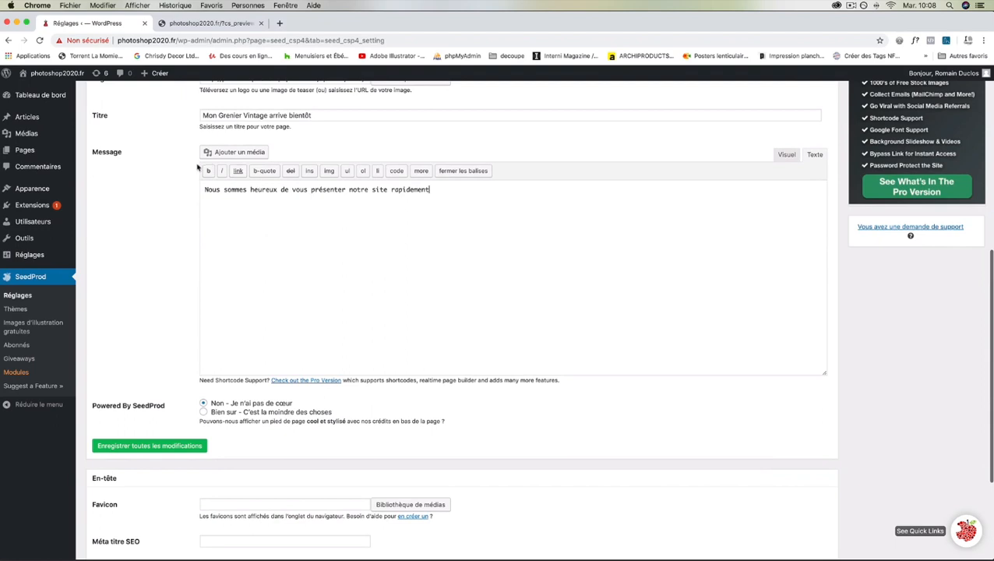
pyautogui.scroll(-1, 291, 257)
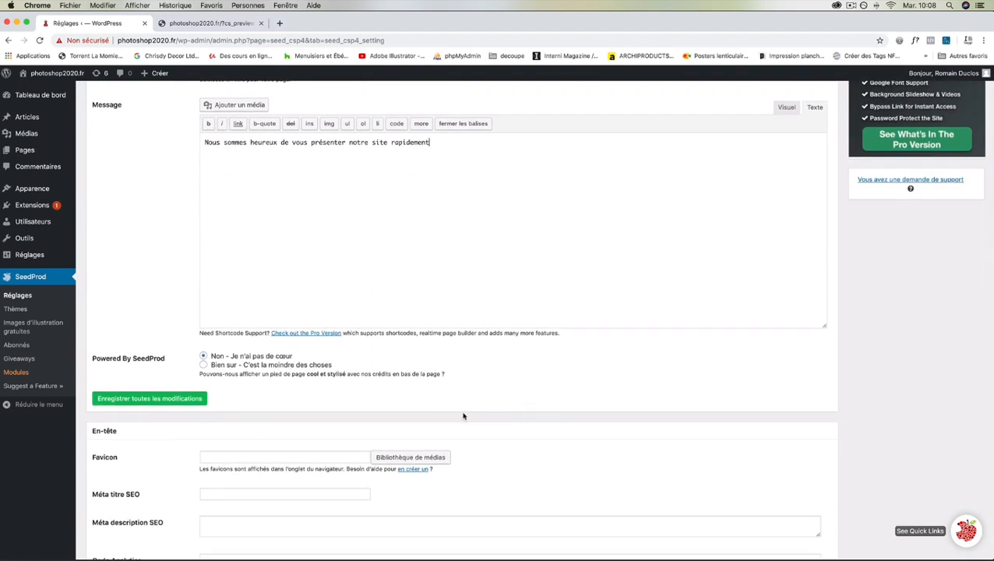
pyautogui.scroll(-3, 464, 416)
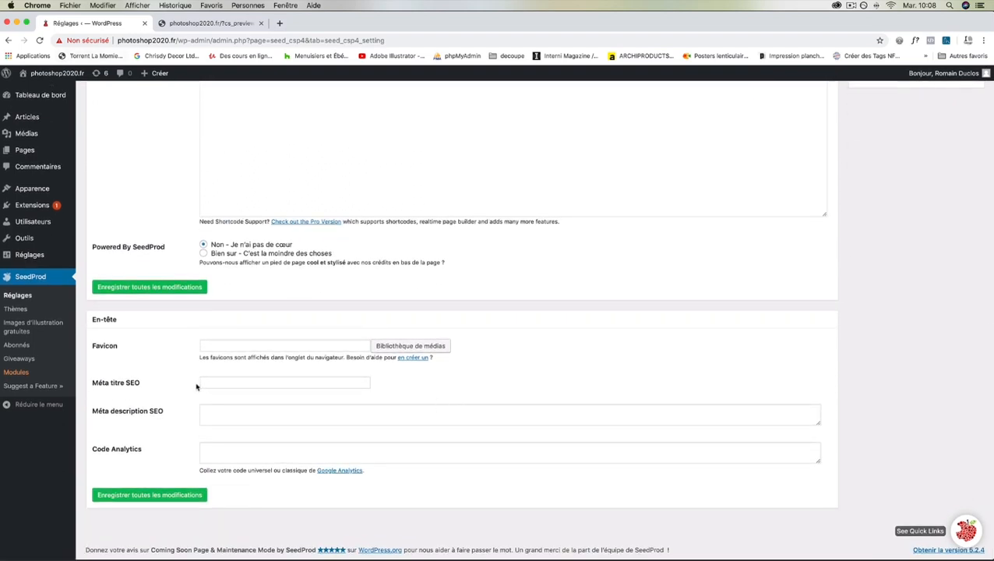
pyautogui.click(269, 384)
pyautogui.write('Mon ')
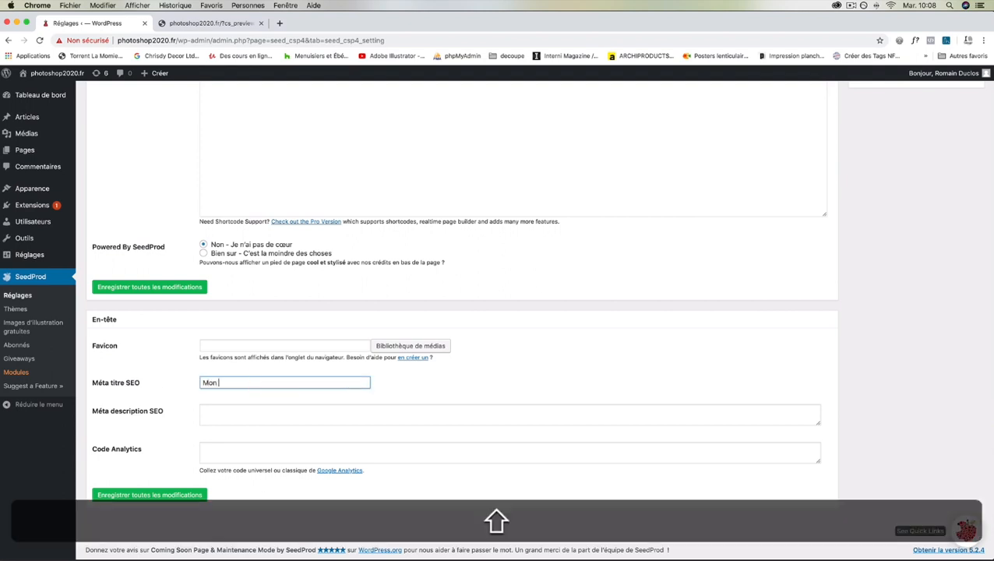
pyautogui.write('Grenier Vintage')
pyautogui.click(244, 413)
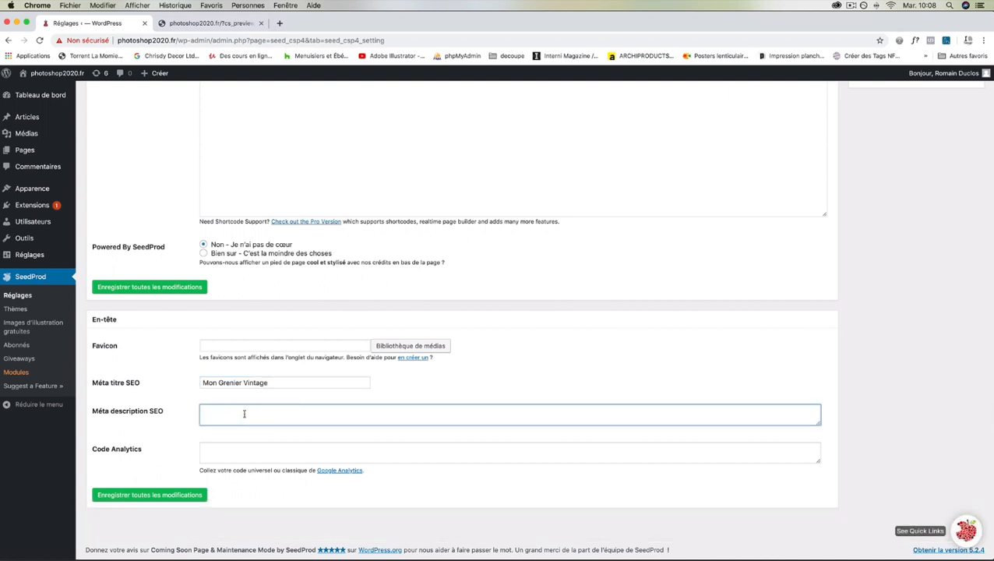
pyautogui.write('vetement, occassion')
# Step: Save all changes to the coming soon page's content settings
pyautogui.click(152, 286)
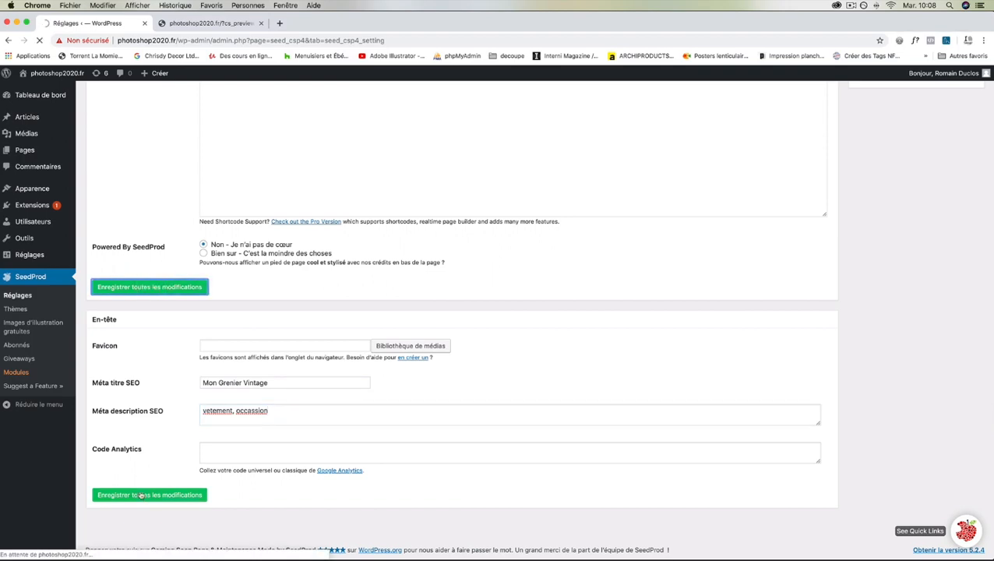
pyautogui.scroll(-10, 171, 413)
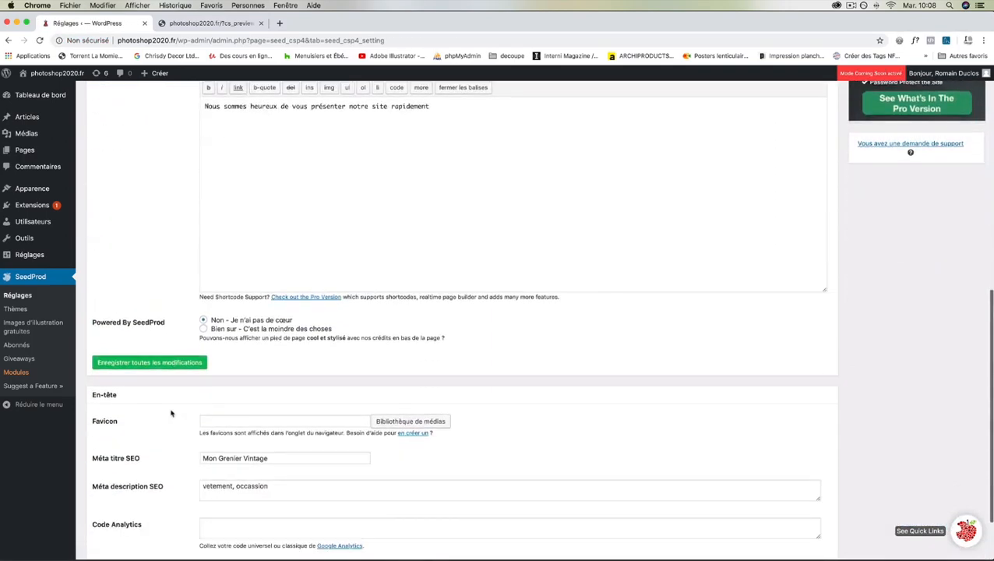
pyautogui.scroll(-2, 172, 413)
pyautogui.click(156, 495)
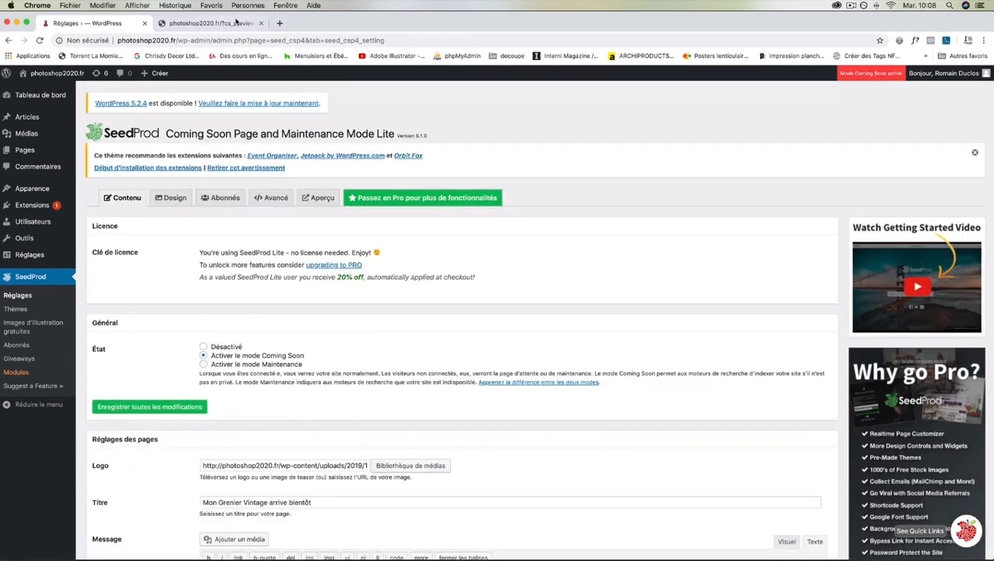
# Step: Reload the coming soon page preview to check its logo, title and message, and return to the plugin settings
pyautogui.click(222, 23)
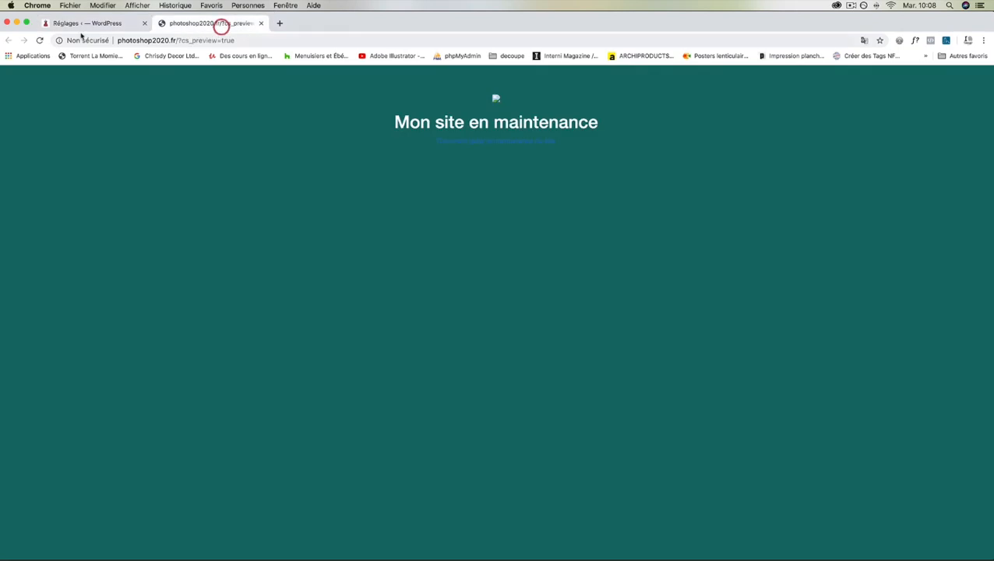
pyautogui.click(39, 40)
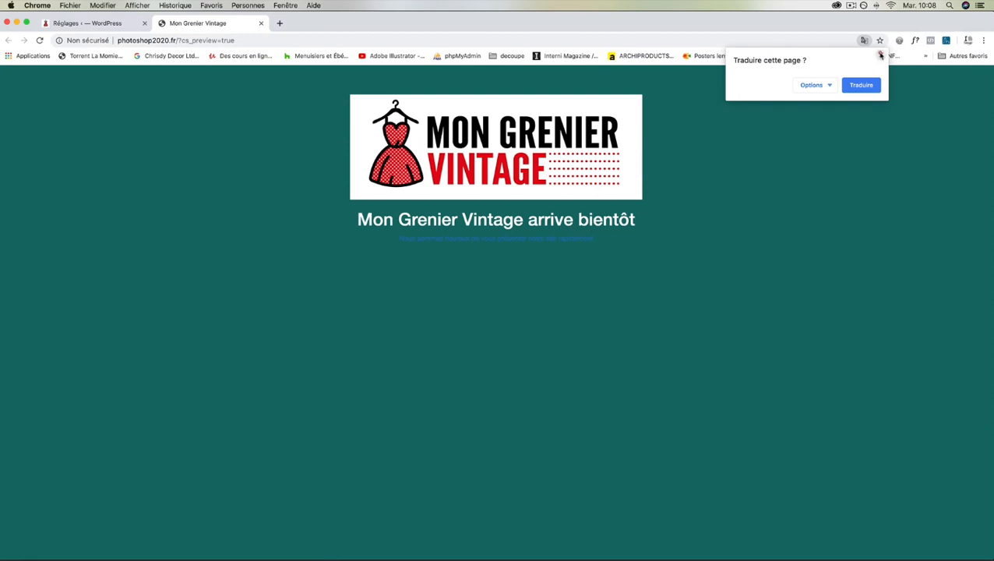
pyautogui.click(880, 55)
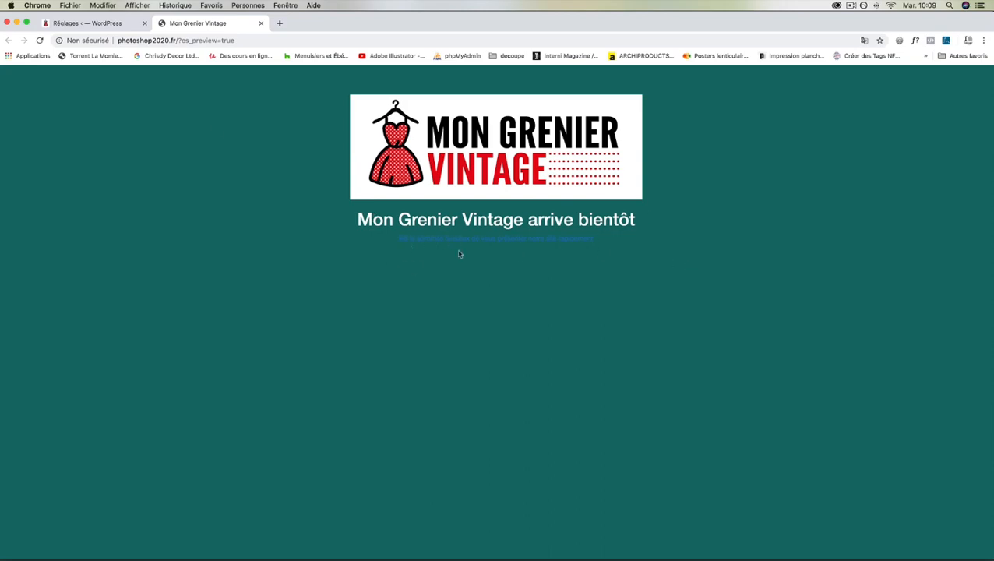
pyautogui.click(99, 23)
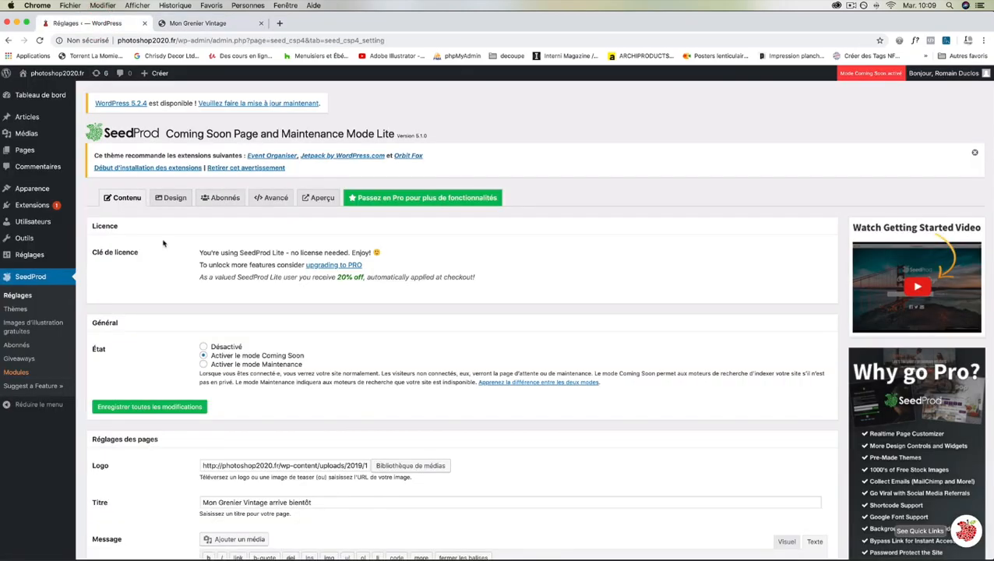
pyautogui.scroll(-8, 162, 244)
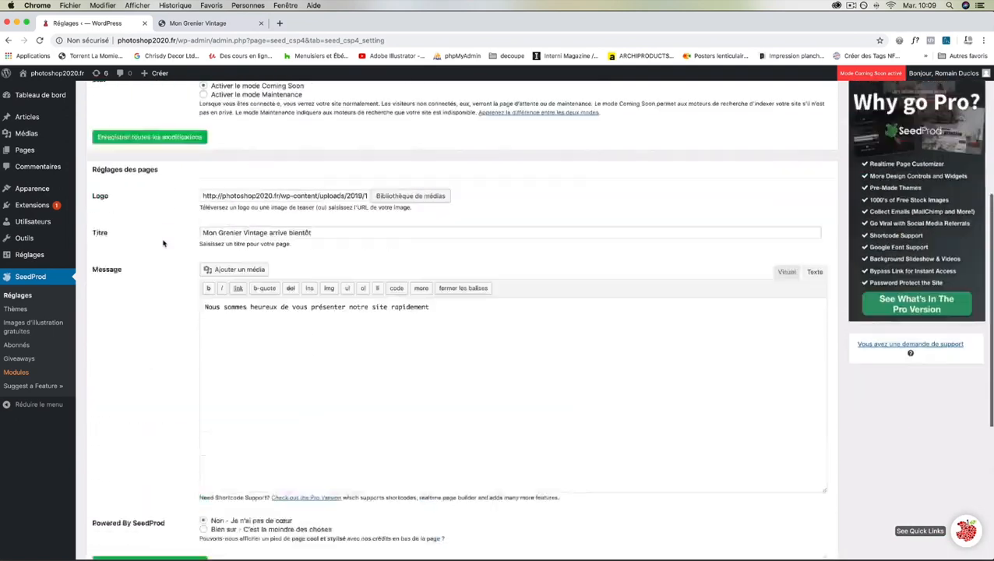
pyautogui.scroll(8, 163, 244)
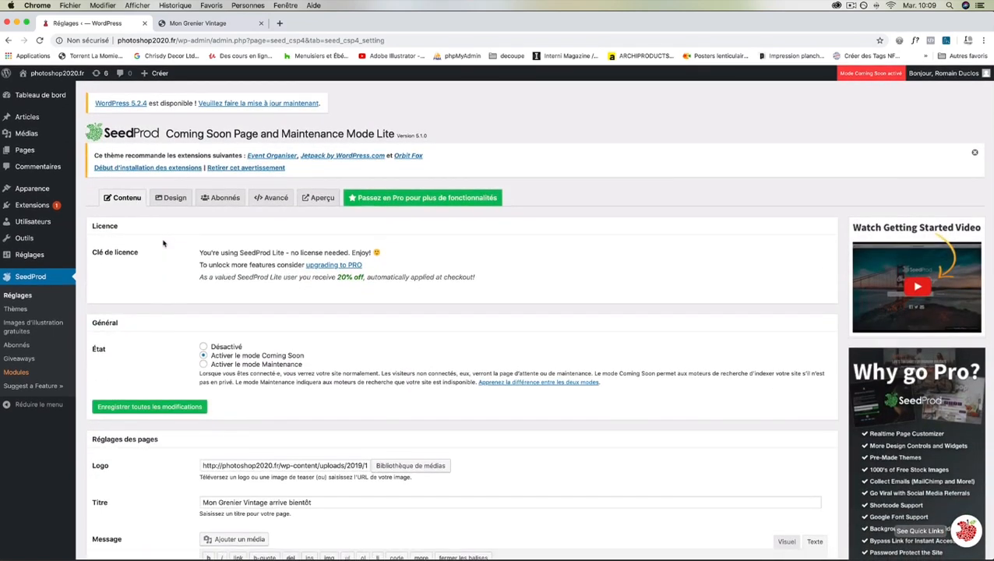
pyautogui.scroll(-1, 163, 244)
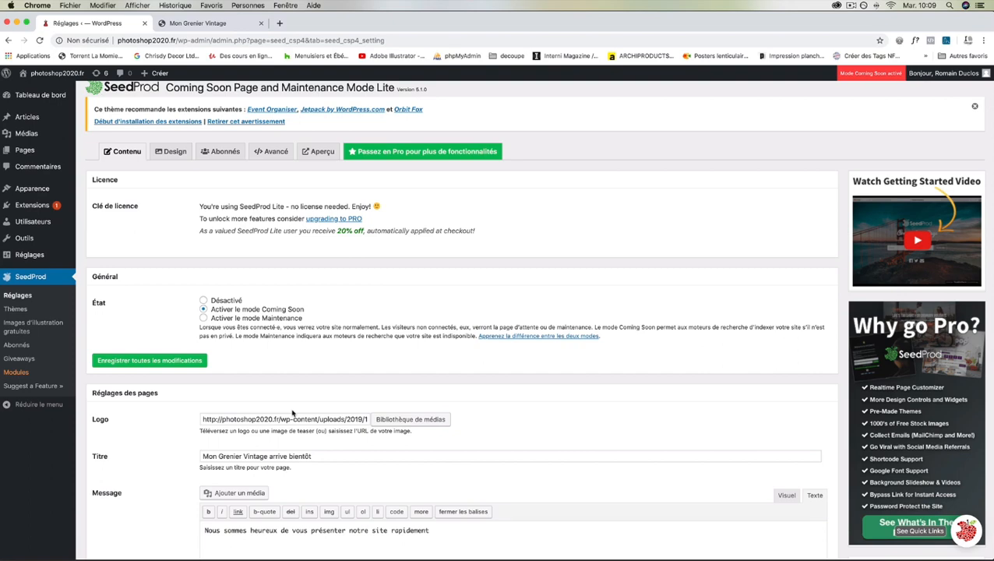
pyautogui.scroll(-5, 293, 413)
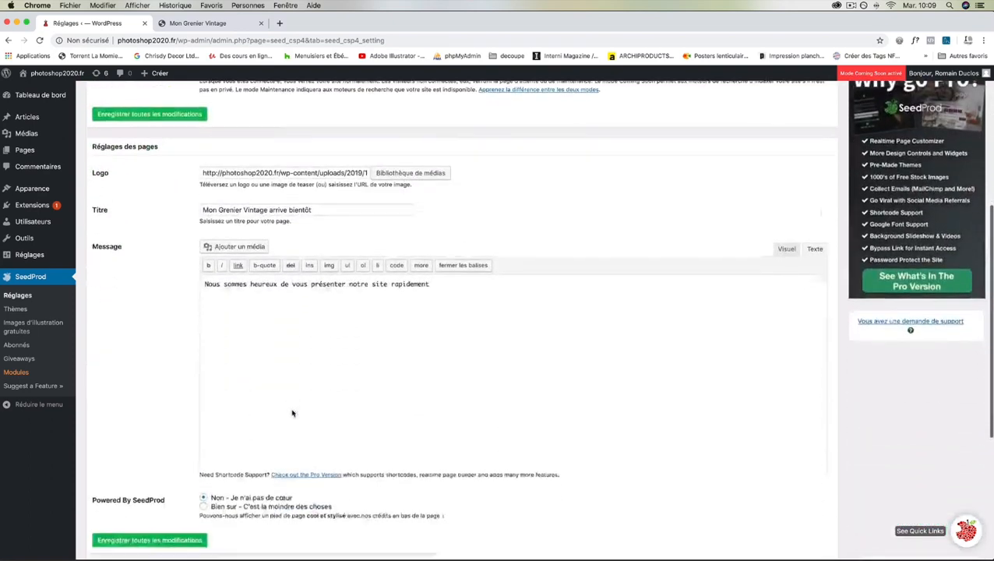
pyautogui.scroll(5, 291, 407)
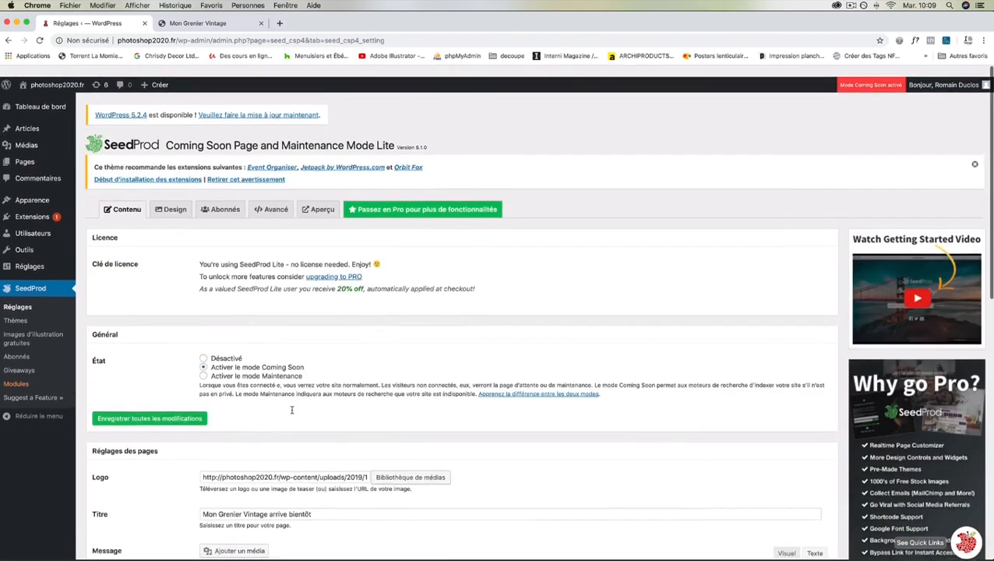